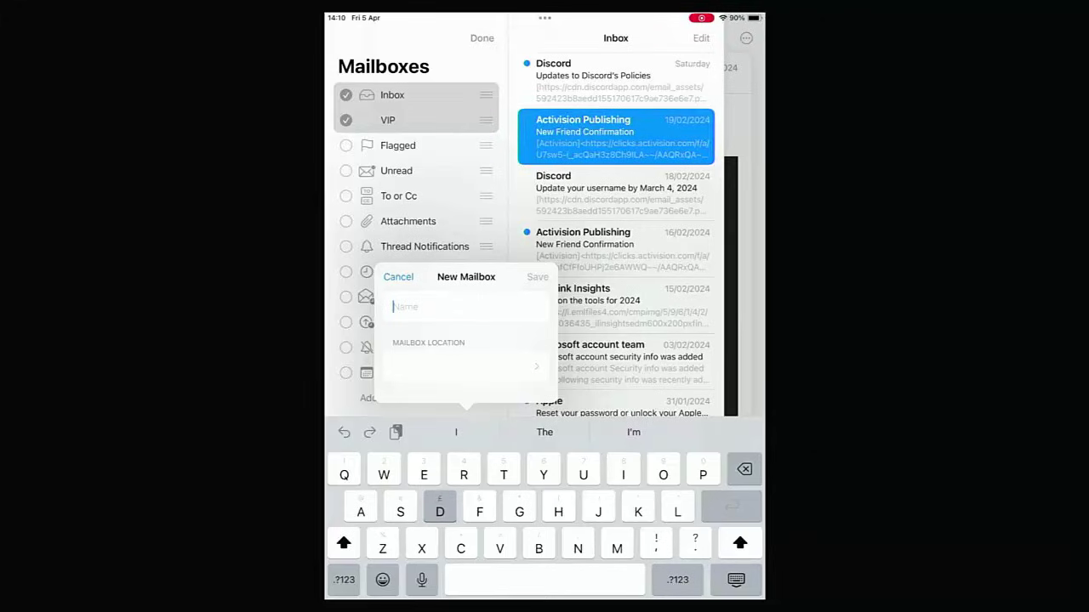
Name the new mailbox 'Discord', place it in the Outlook account, and save it
type("Discord")
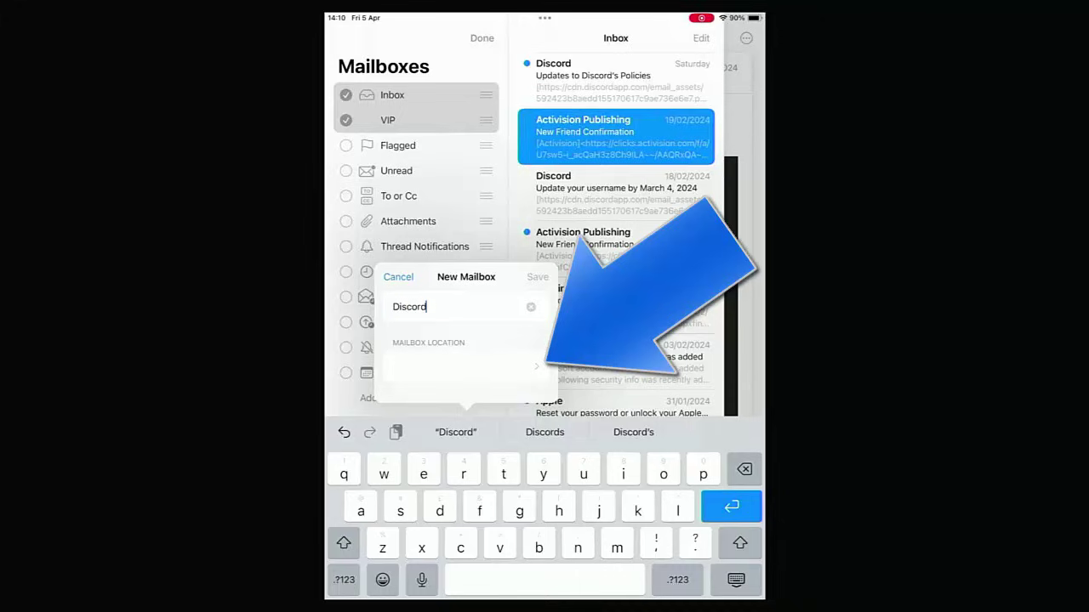
left_click(459, 366)
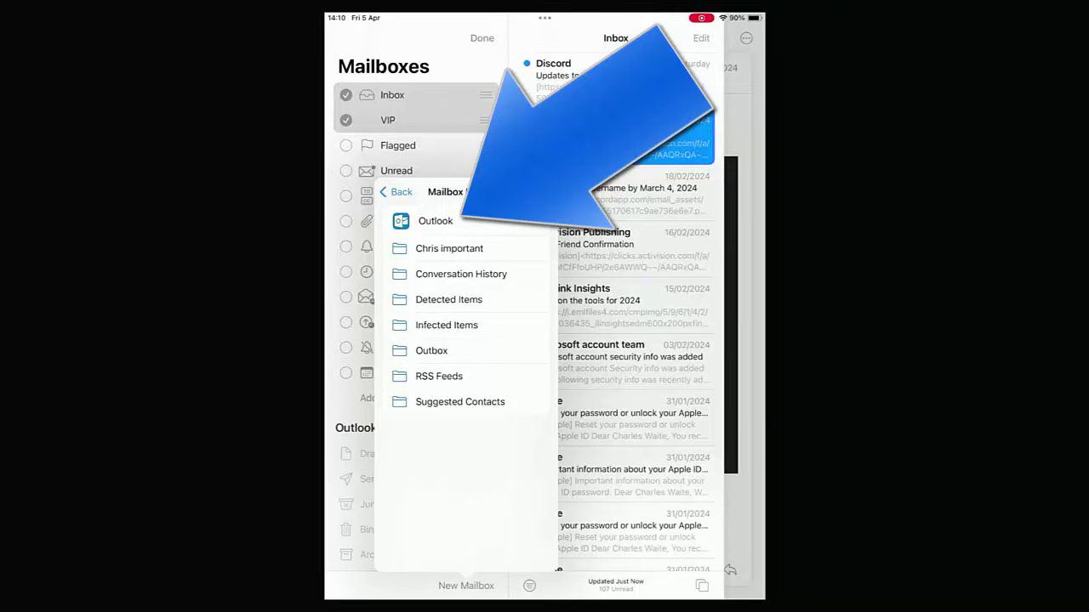
left_click(435, 220)
type("Discord")
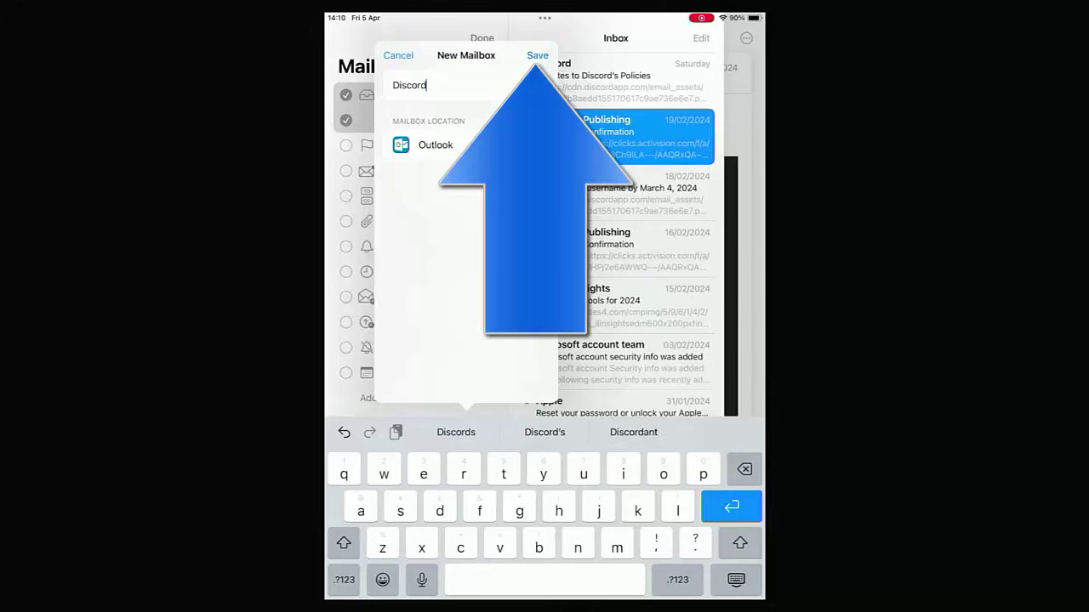
left_click(536, 54)
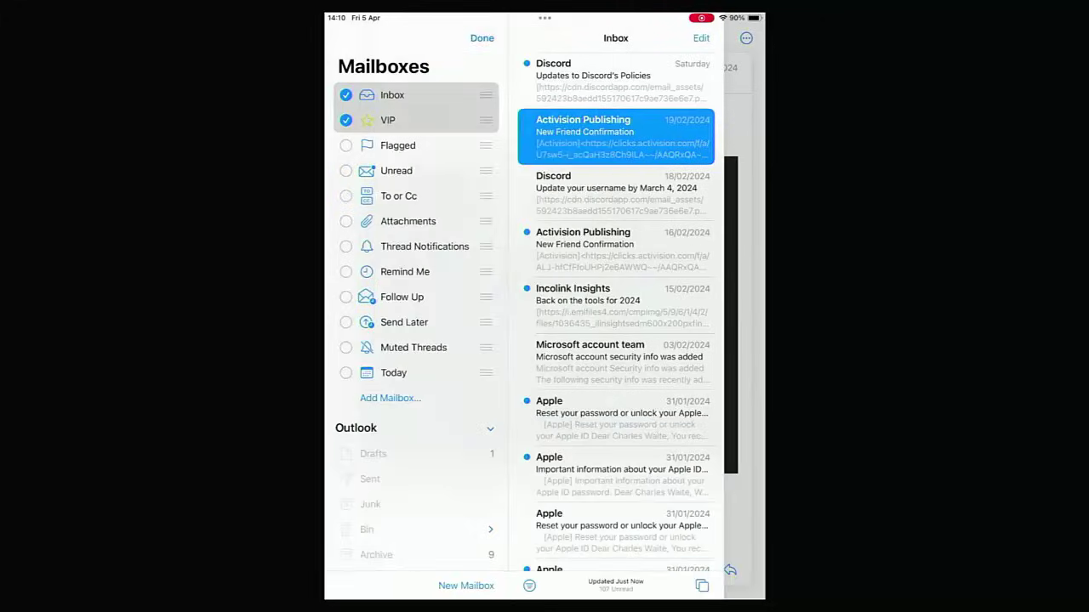
Leave mailbox editing and open Discord's 'Updates to Discord's Policies' email
left_click(481, 37)
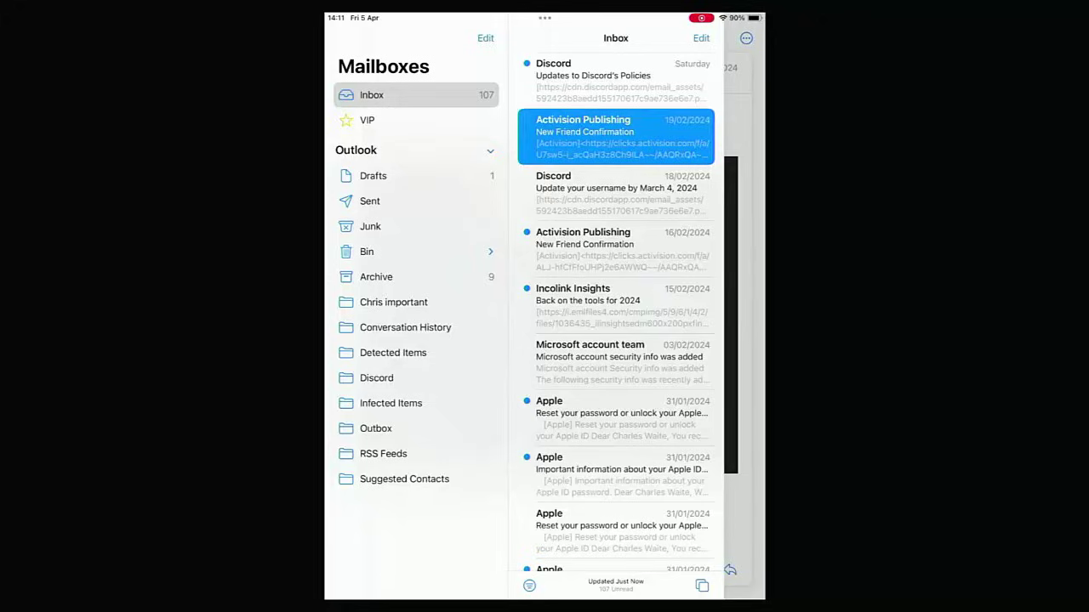
key("Up")
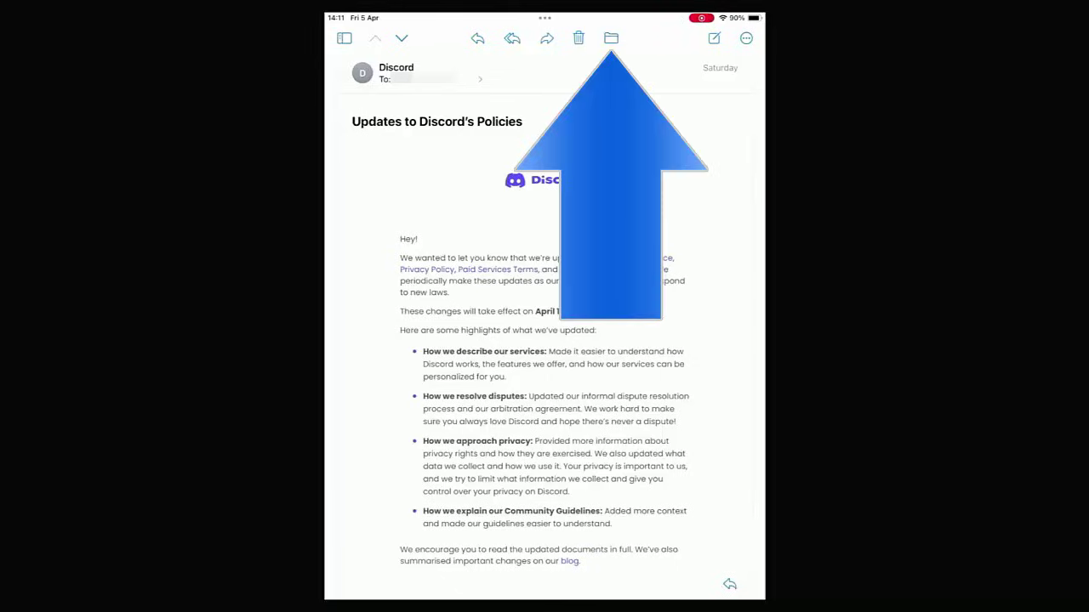
File the 'Updates to Discord's Policies' email into Outlook's Discord mailbox
key("ctrl+super+m")
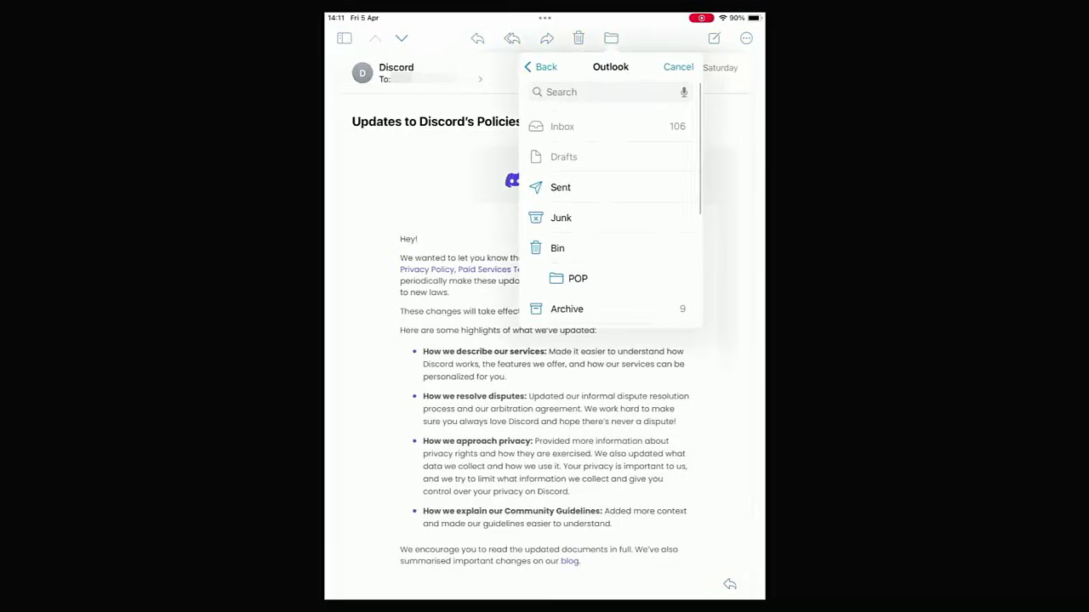
scroll(613, 204, "down", 3)
scroll(612, 205, "down", 2)
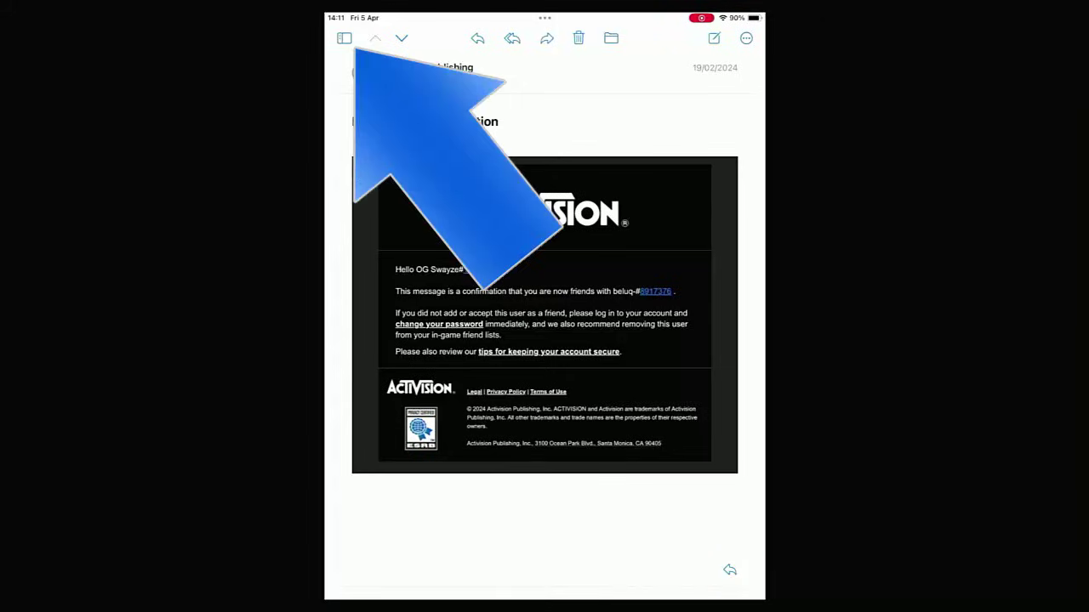
Open the Discord mailbox to confirm the policies email is inside
left_click(343, 38)
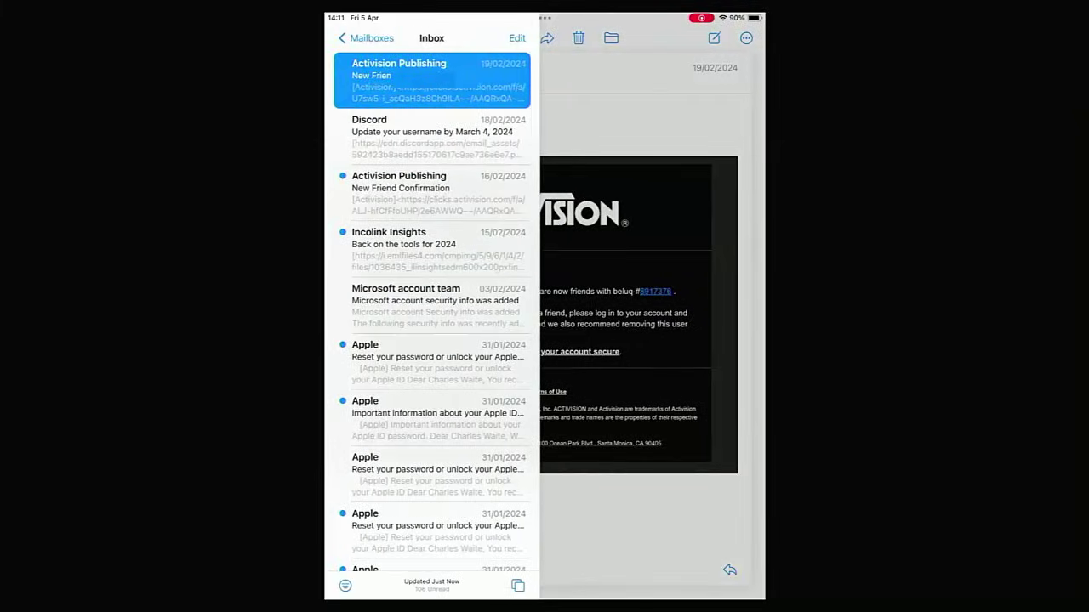
left_click(366, 38)
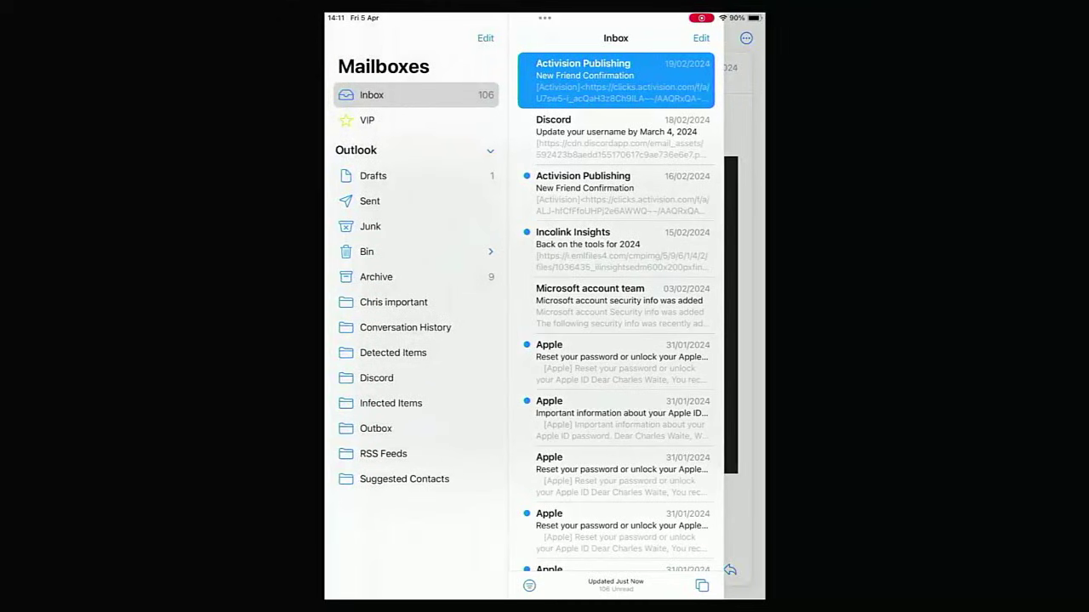
left_click(376, 378)
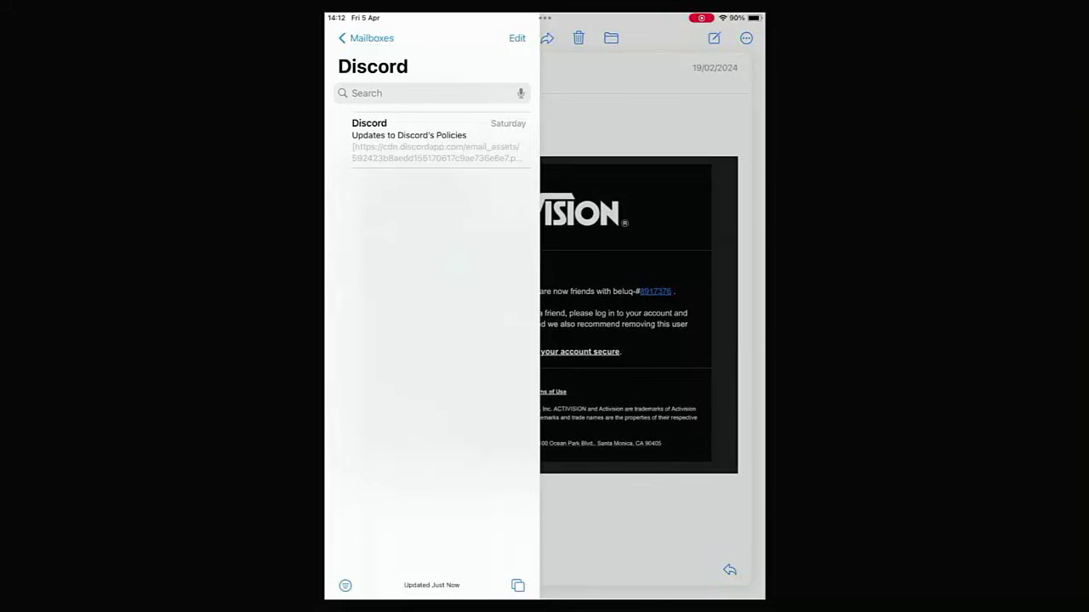
Return to the Inbox with the mailbox list shown beside it
left_click(366, 37)
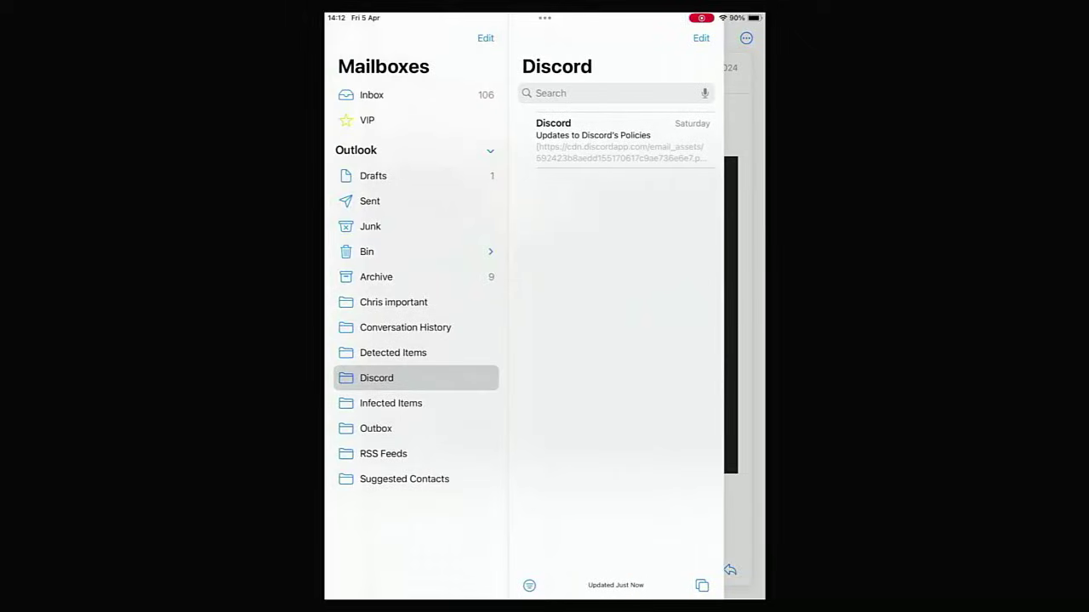
left_click(371, 94)
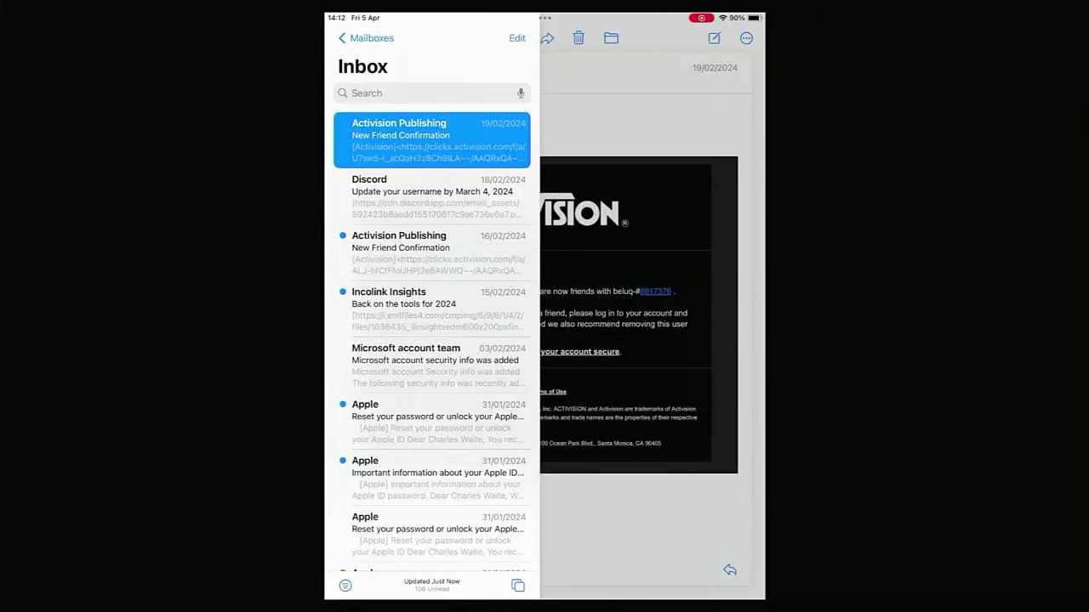
left_click(366, 38)
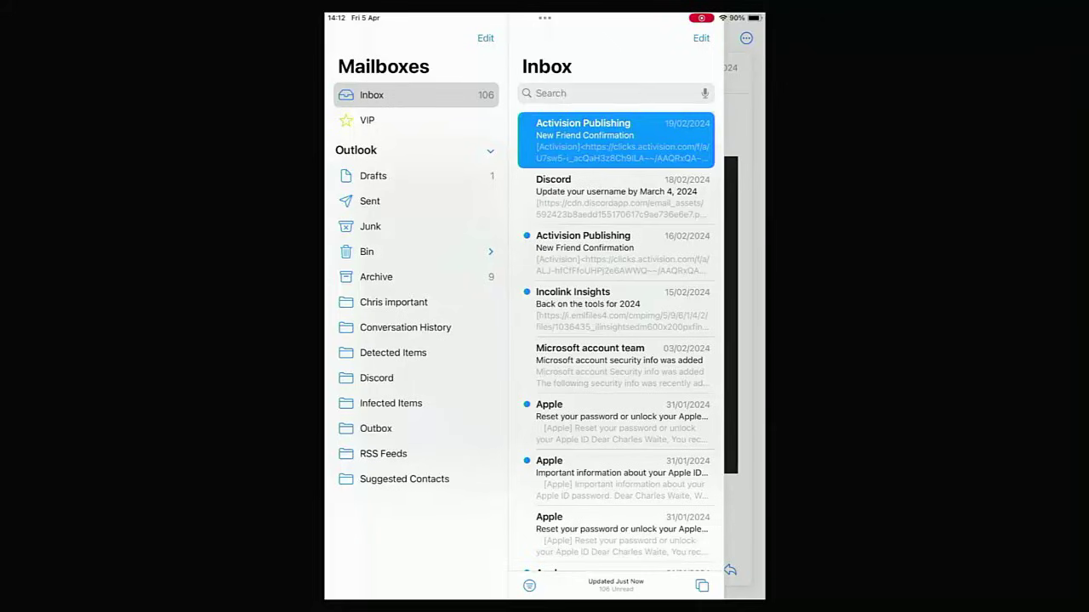
In mailbox editing, reopen the Discord mailbox settings and confirm its name under Outlook
left_click(485, 37)
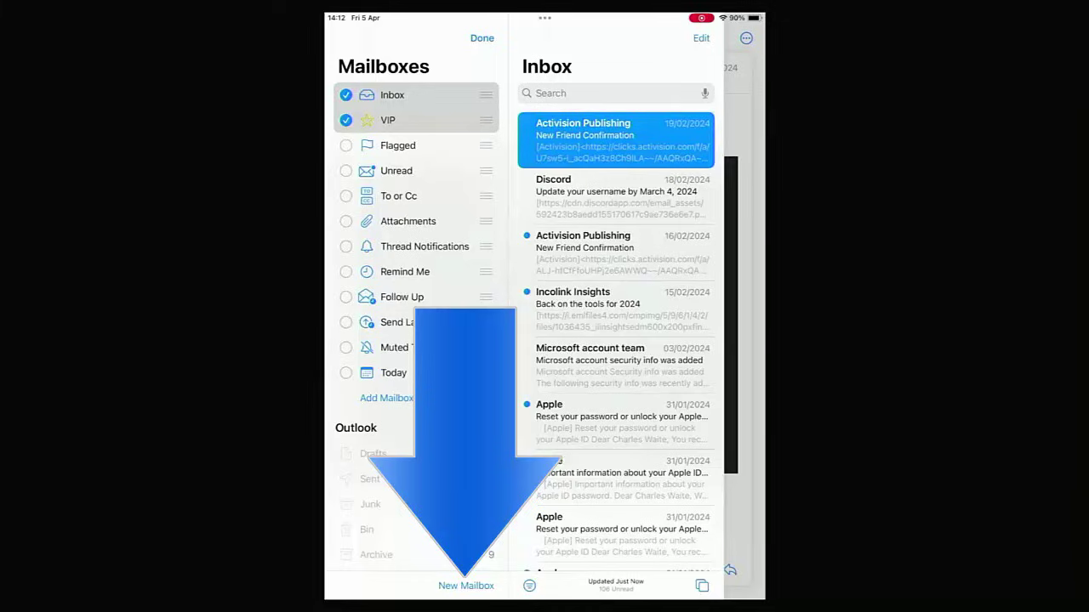
scroll(415, 340, "down", 5)
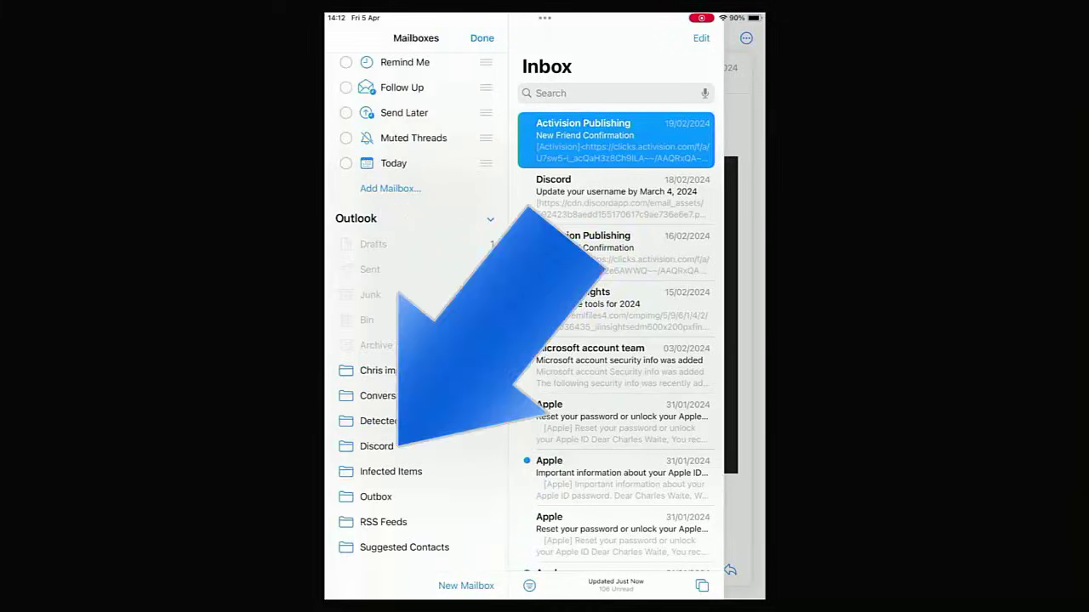
left_click(376, 446)
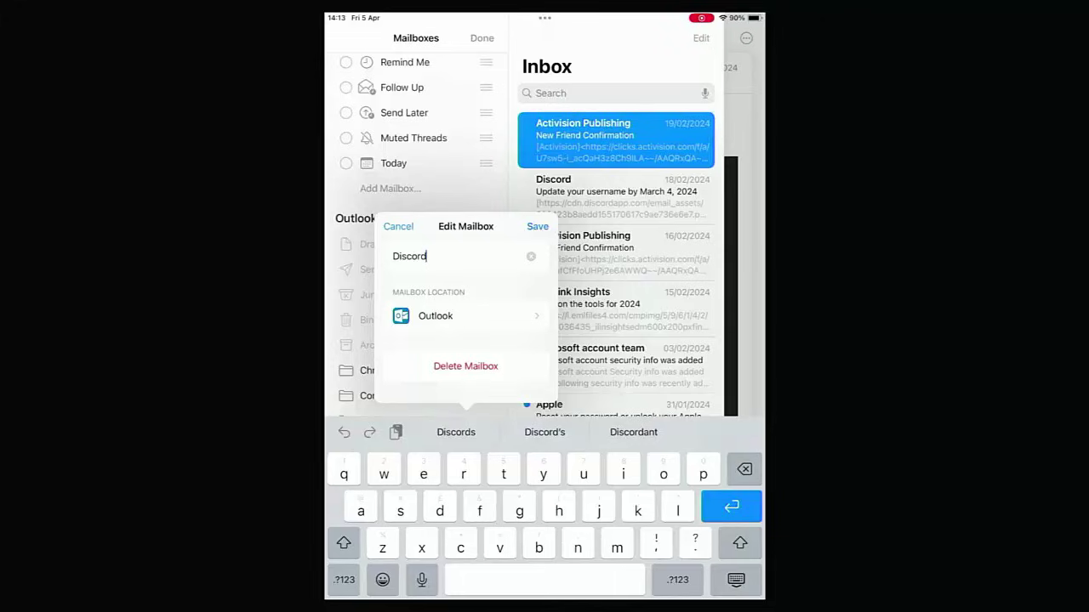
key("Return")
left_click(376, 446)
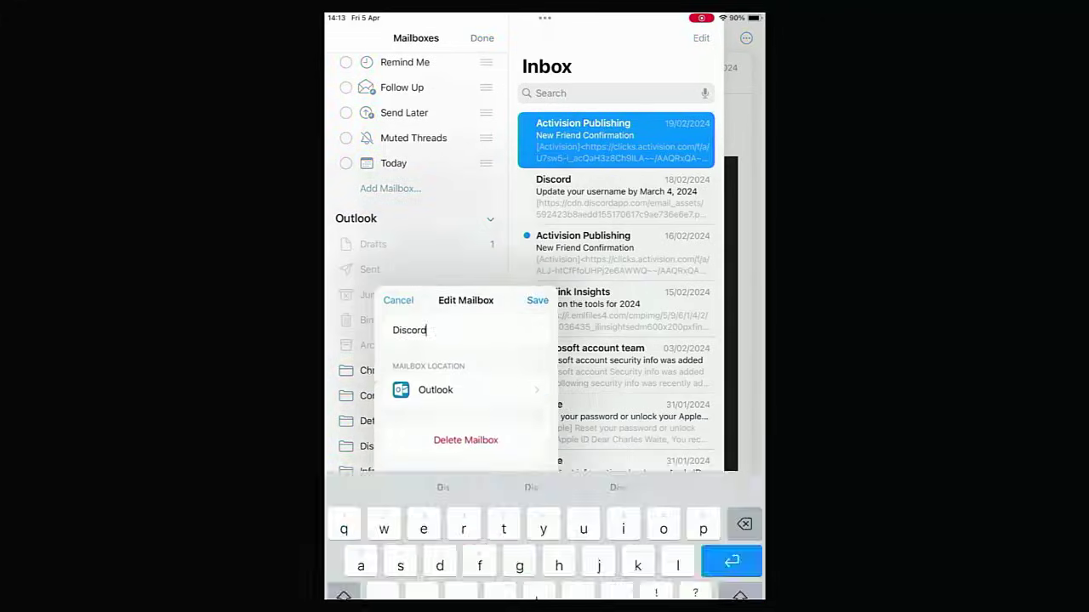
key("Return")
Open the policies email in the Discord mailbox and move it to another mailbox
left_click(481, 38)
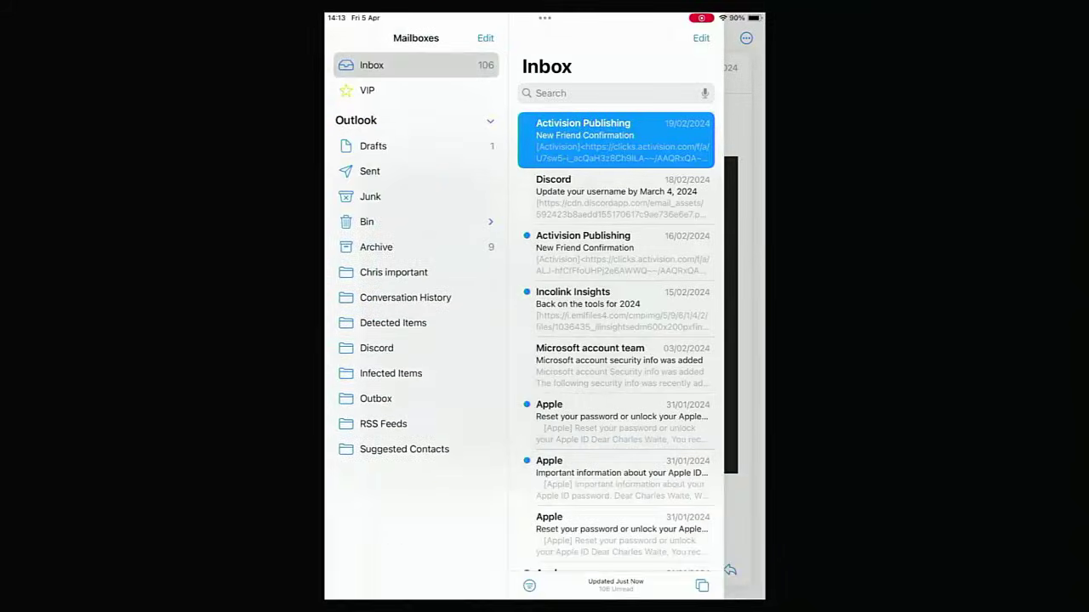
left_click(376, 348)
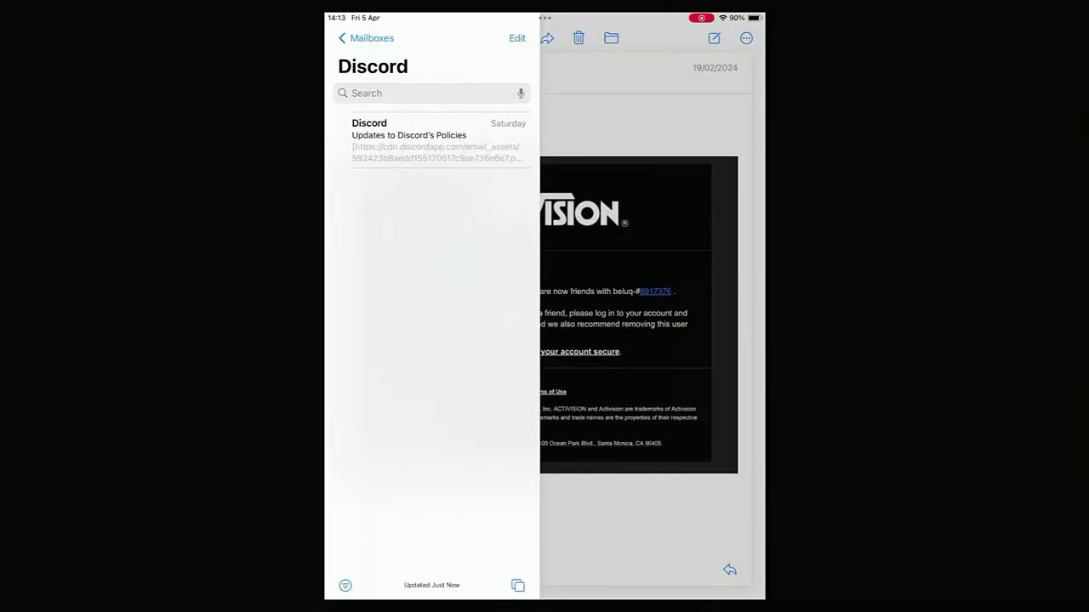
left_click(438, 136)
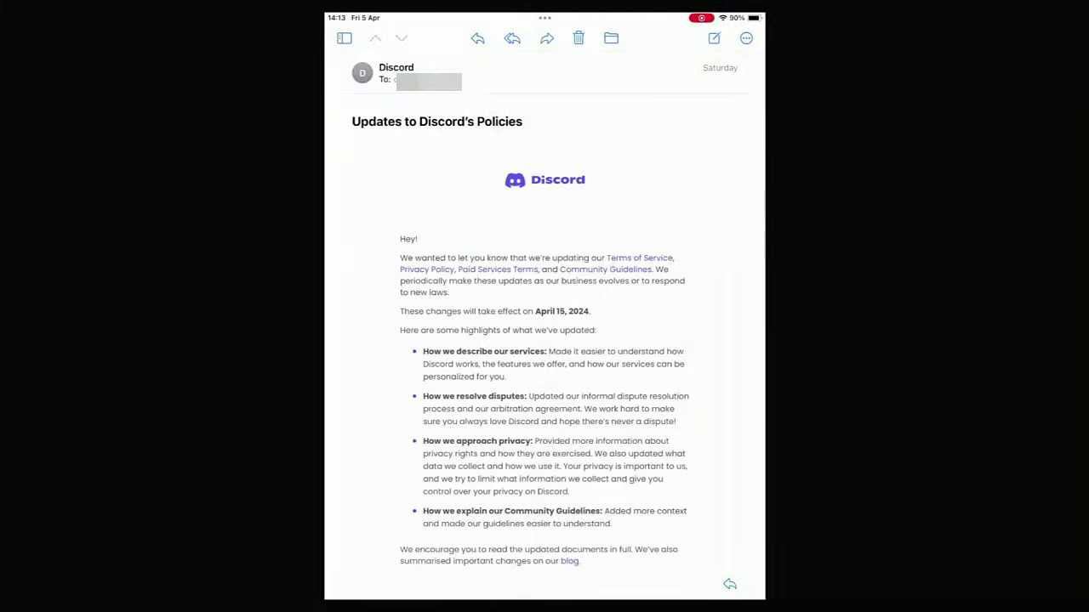
left_click(610, 38)
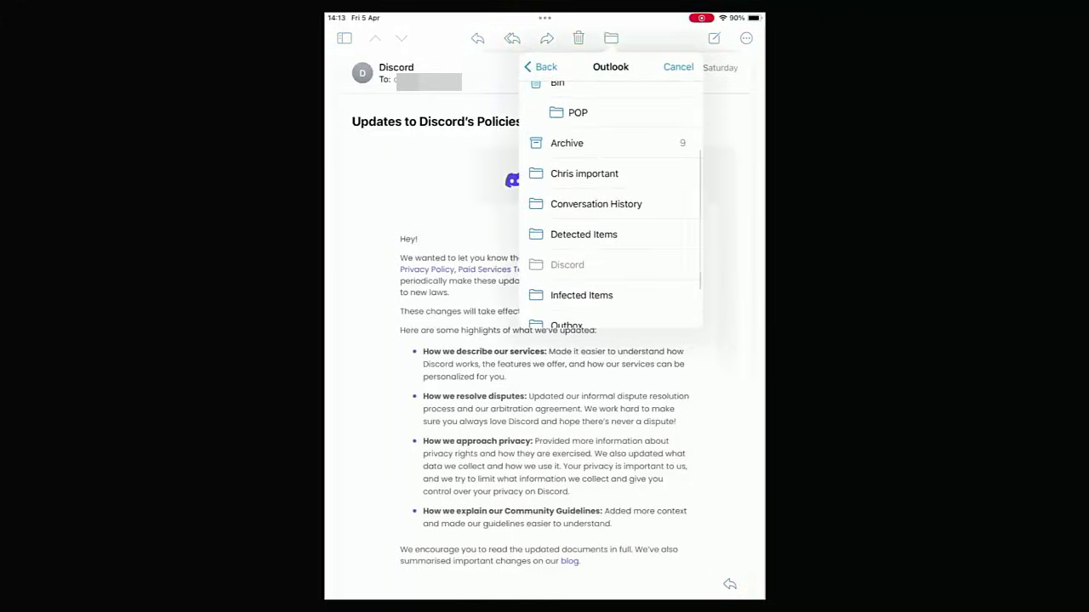
scroll(611, 212, "up", 5)
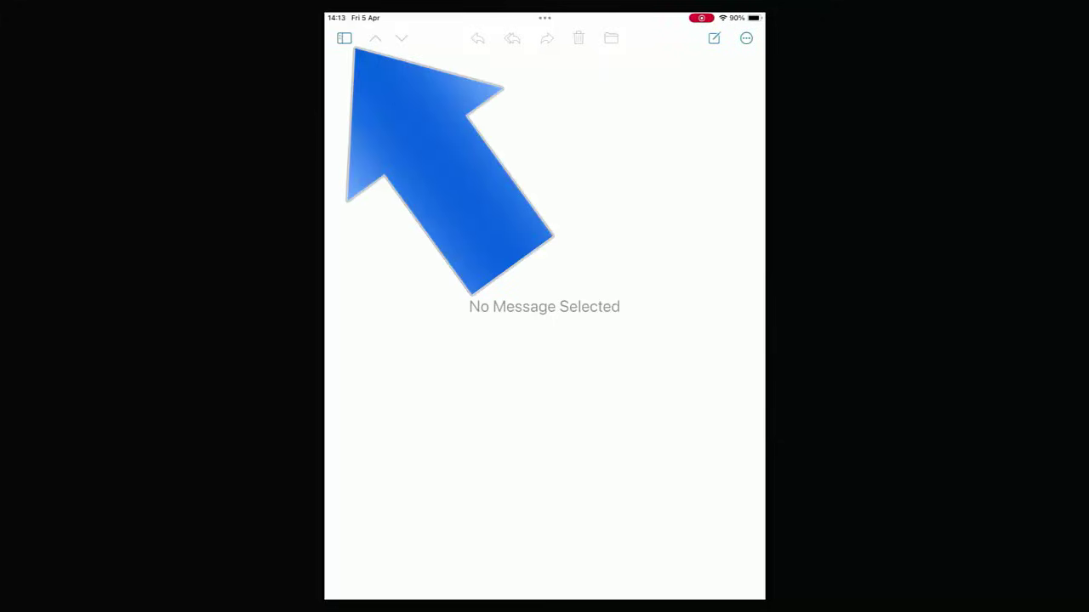
Return to the full mailbox list and enter editing mode
left_click(344, 38)
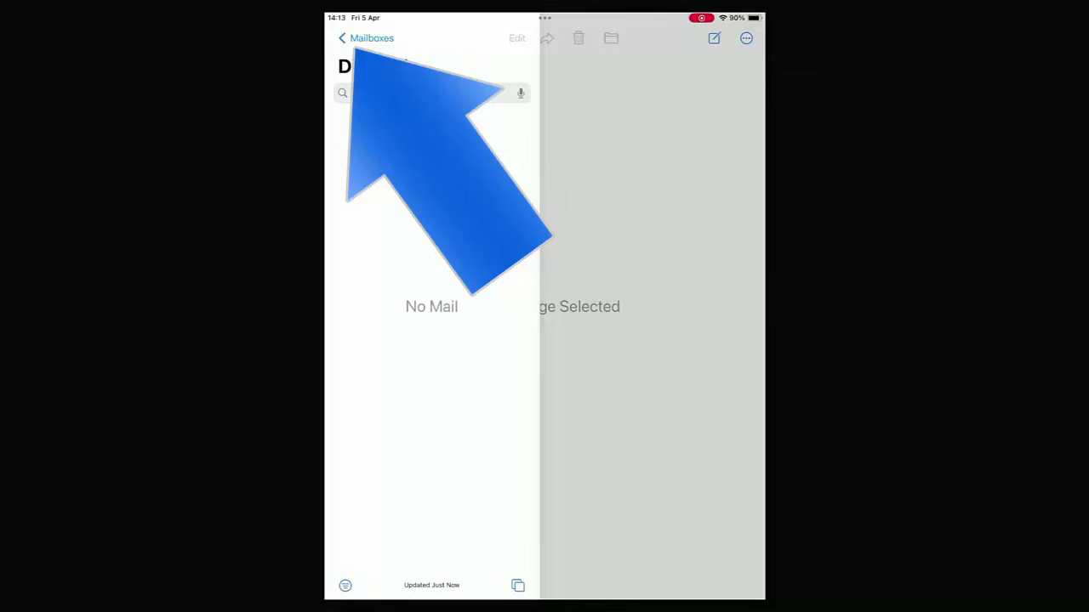
left_click(366, 38)
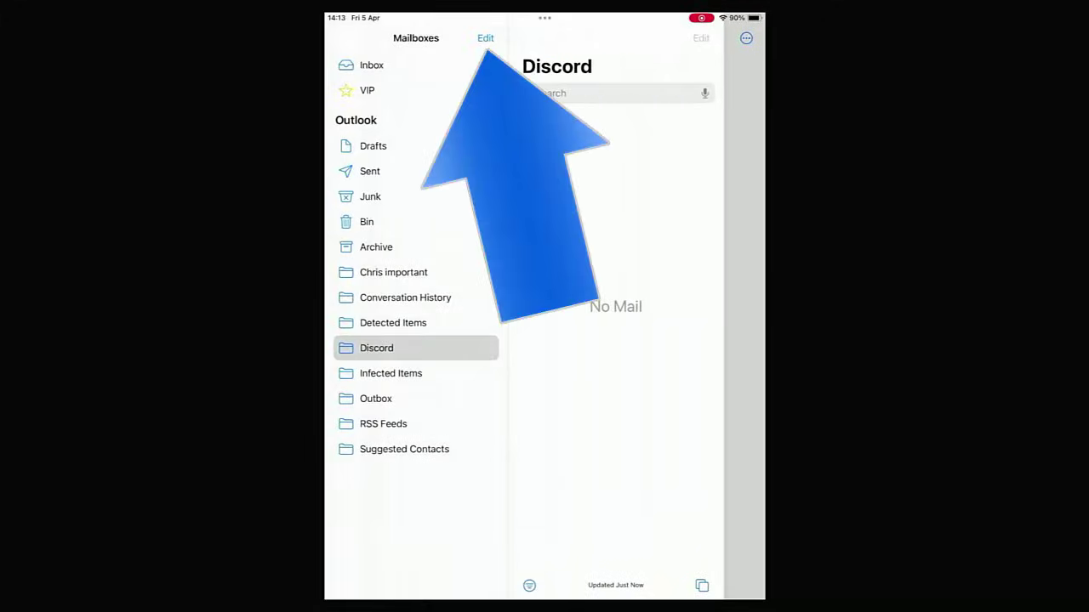
left_click(484, 38)
scroll(415, 340, "down", 5)
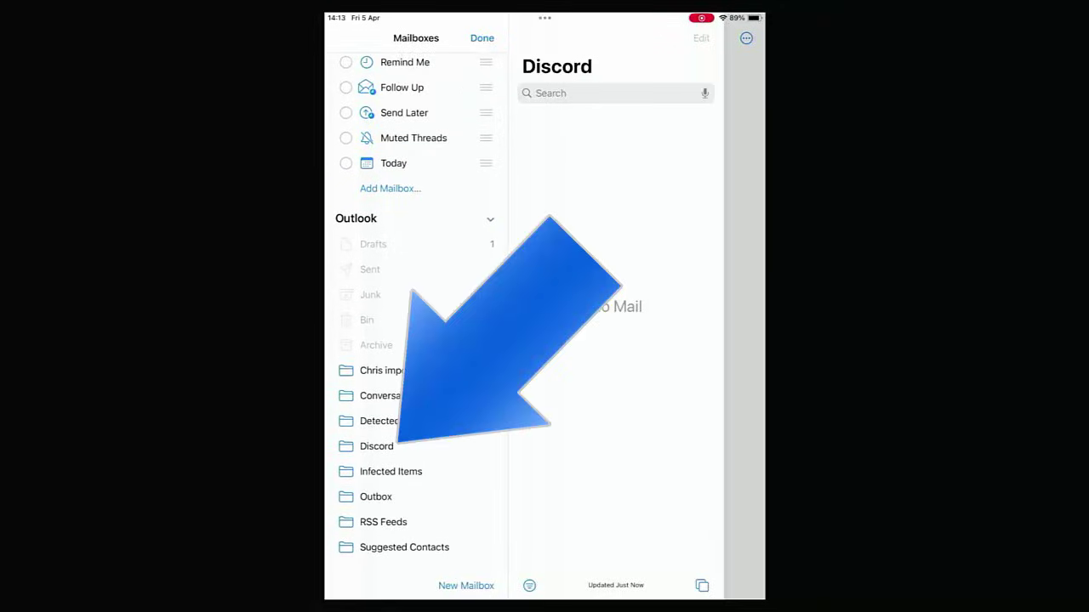
Delete the Discord mailbox and confirm the deletion
left_click(376, 445)
left_click(411, 432)
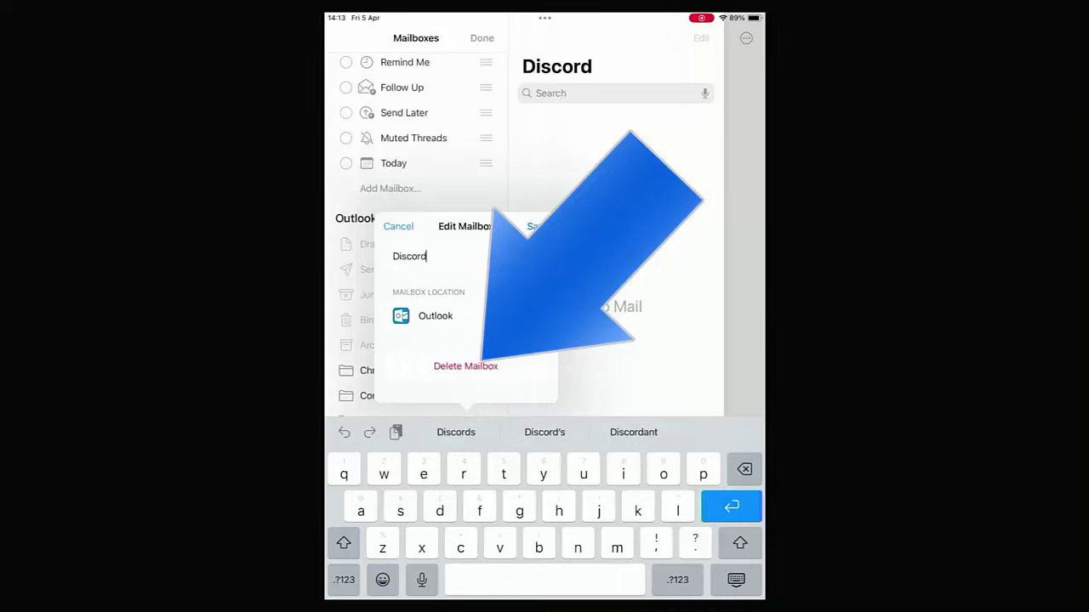
left_click(465, 366)
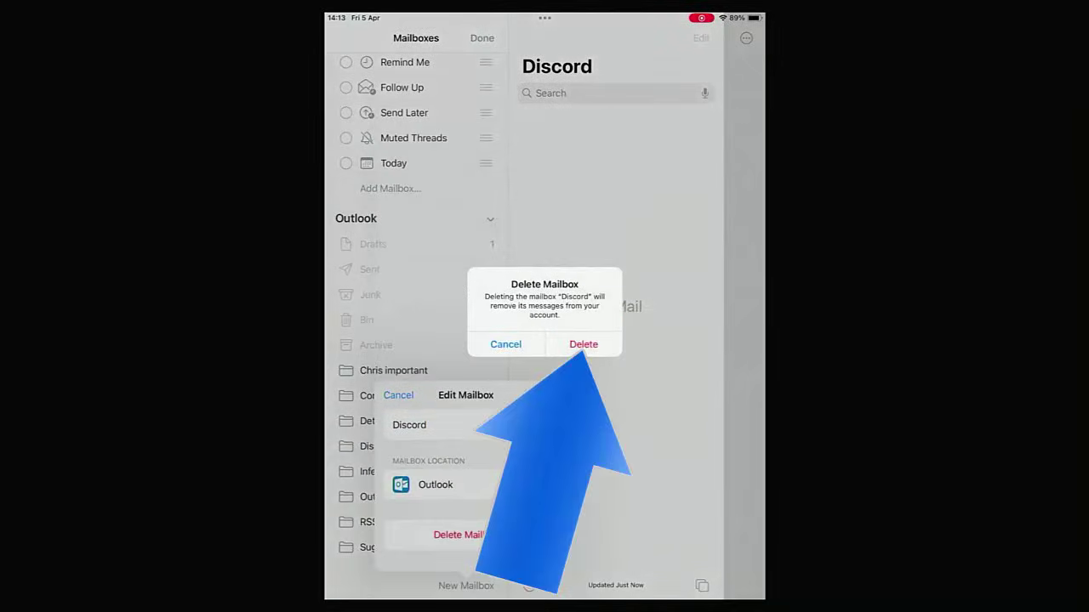
left_click(584, 345)
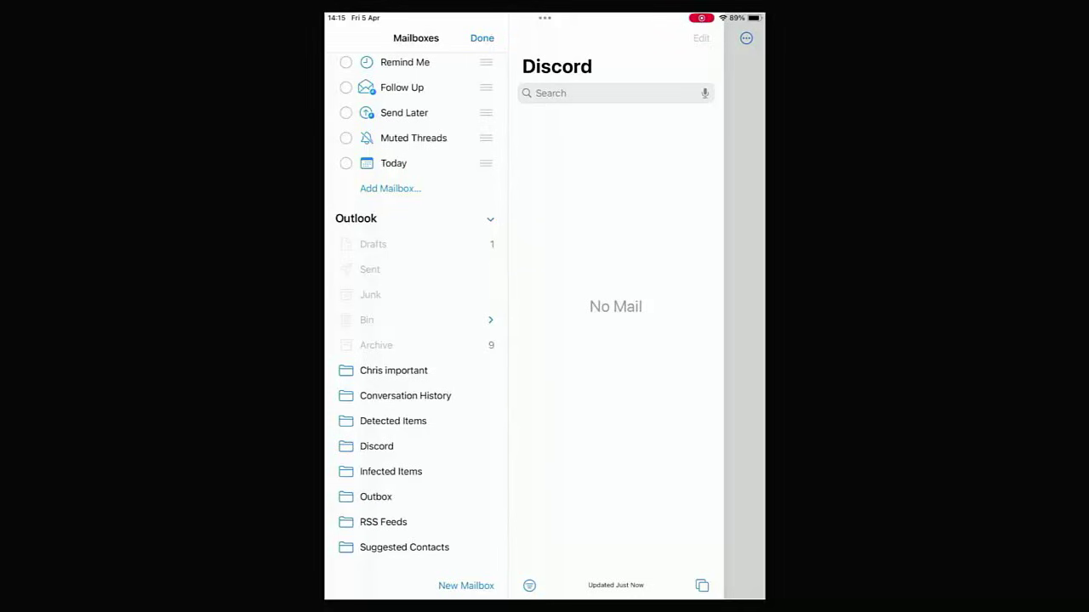
Re-enter mailbox editing and delete the Discord mailbox again, confirming with Delete
left_click(481, 38)
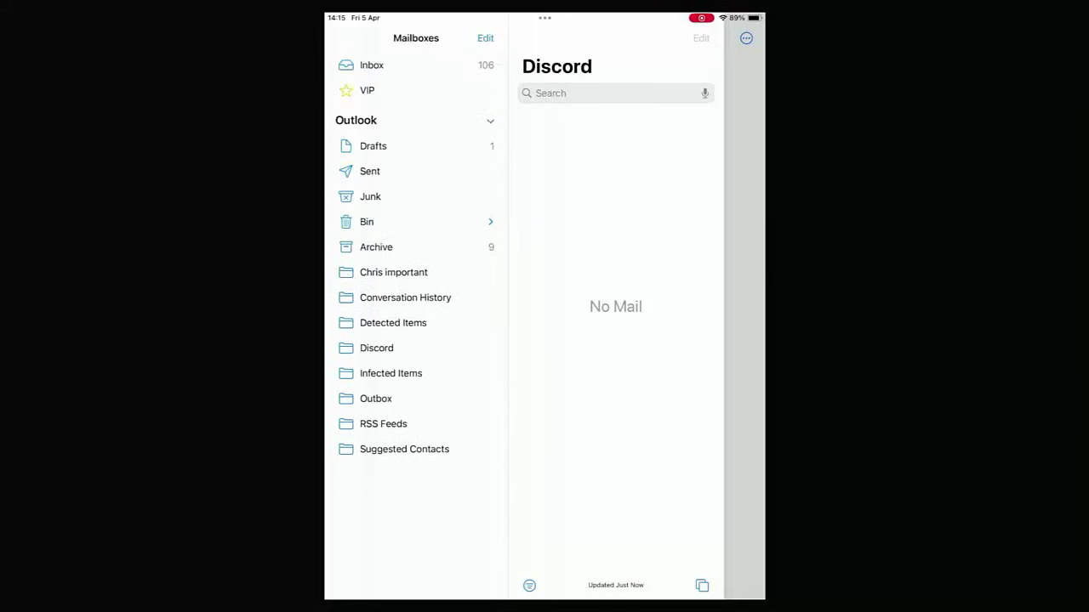
left_click(484, 38)
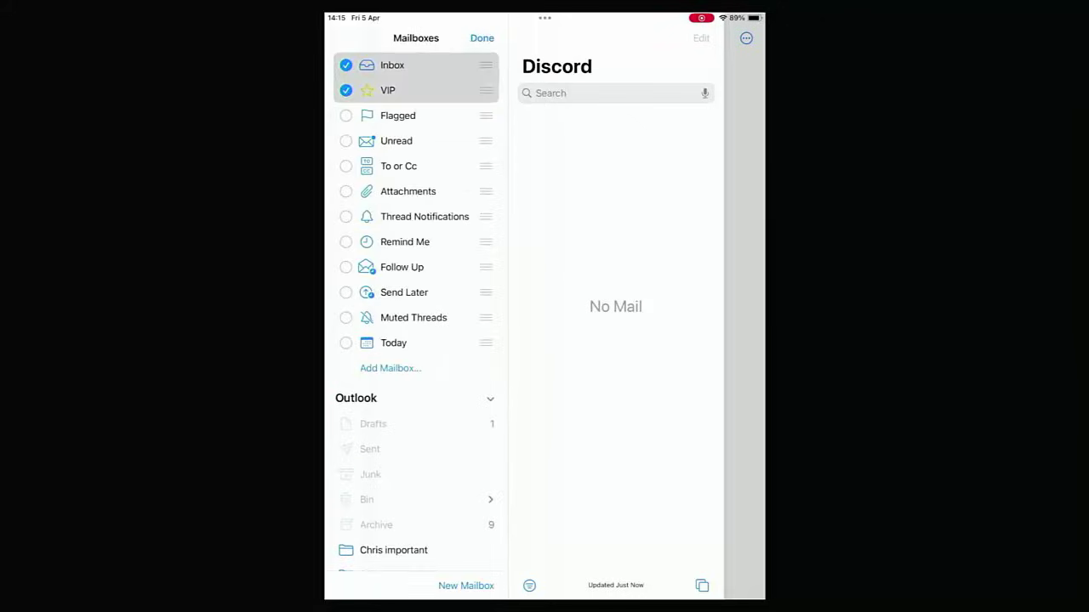
scroll(417, 340, "down", 5)
left_click(391, 444)
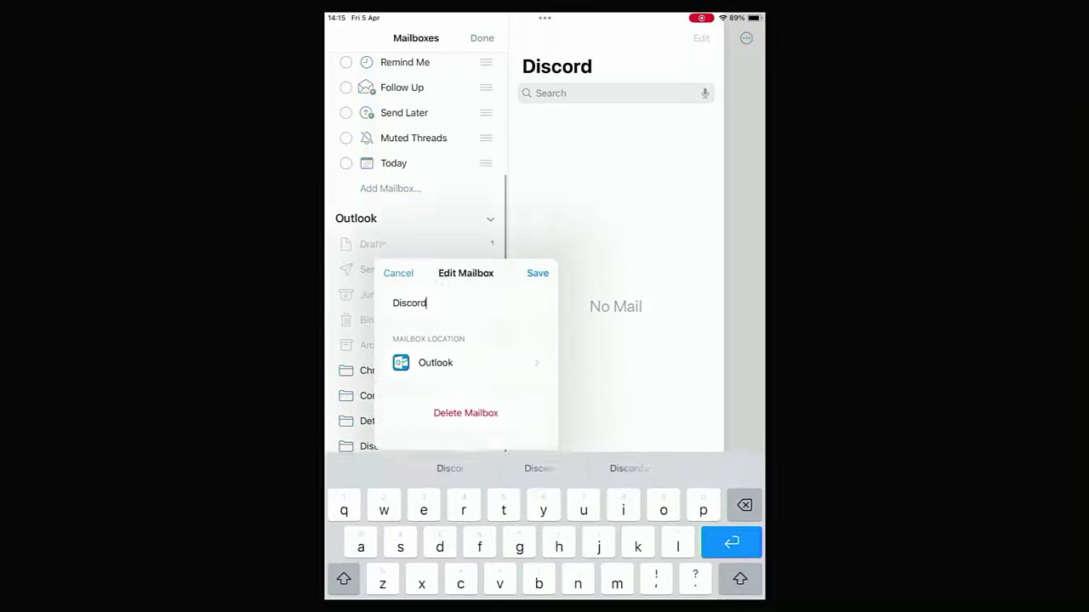
left_click(466, 366)
left_click(581, 342)
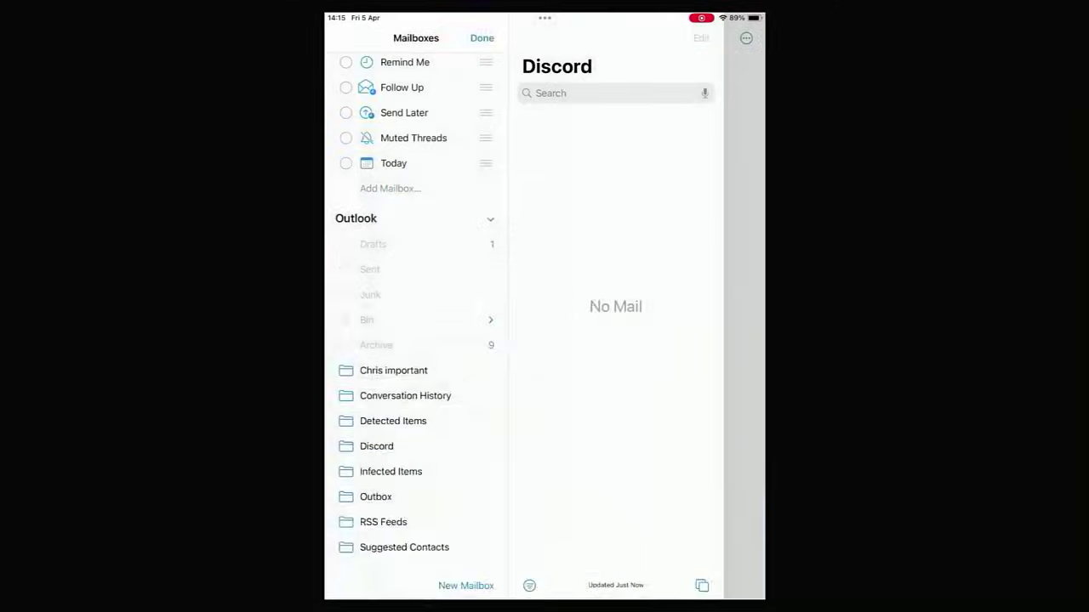